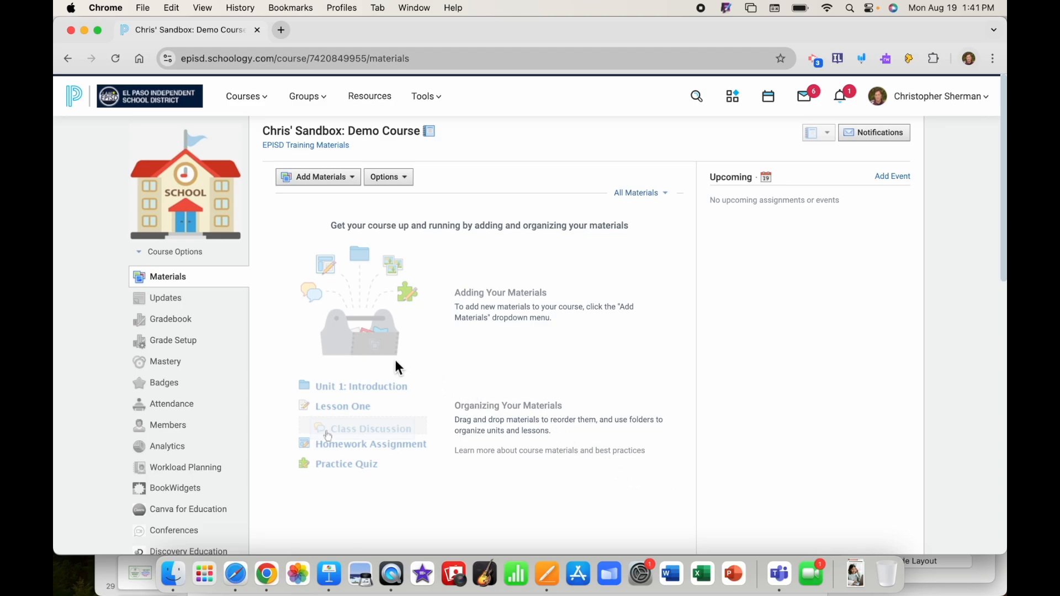
Start a new folder from the Add Materials menu in the course
{"action": "left_click", "coordinate": [319, 179]}
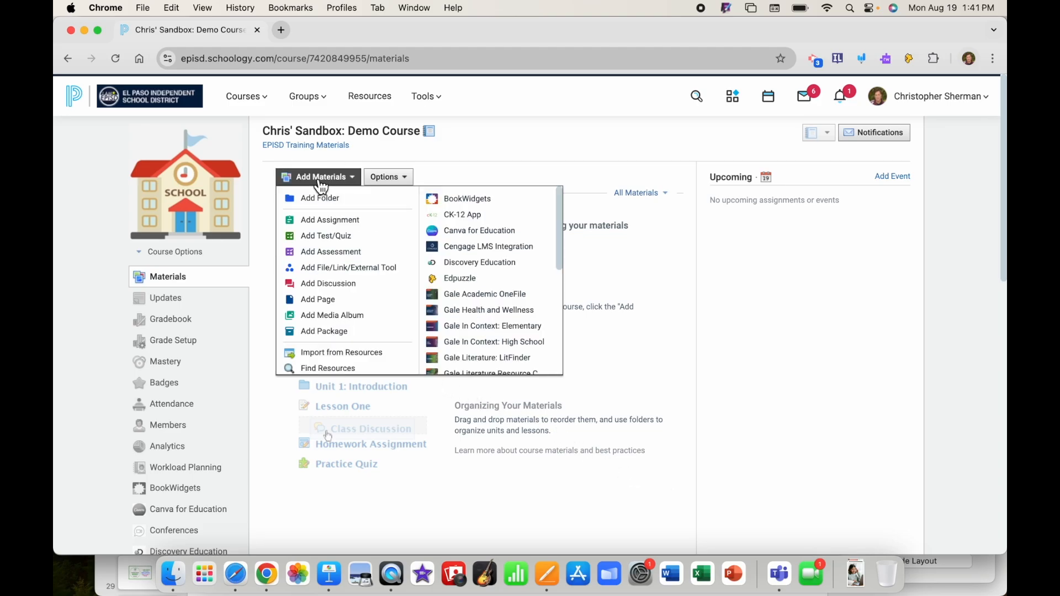
{"action": "left_click", "coordinate": [325, 205]}
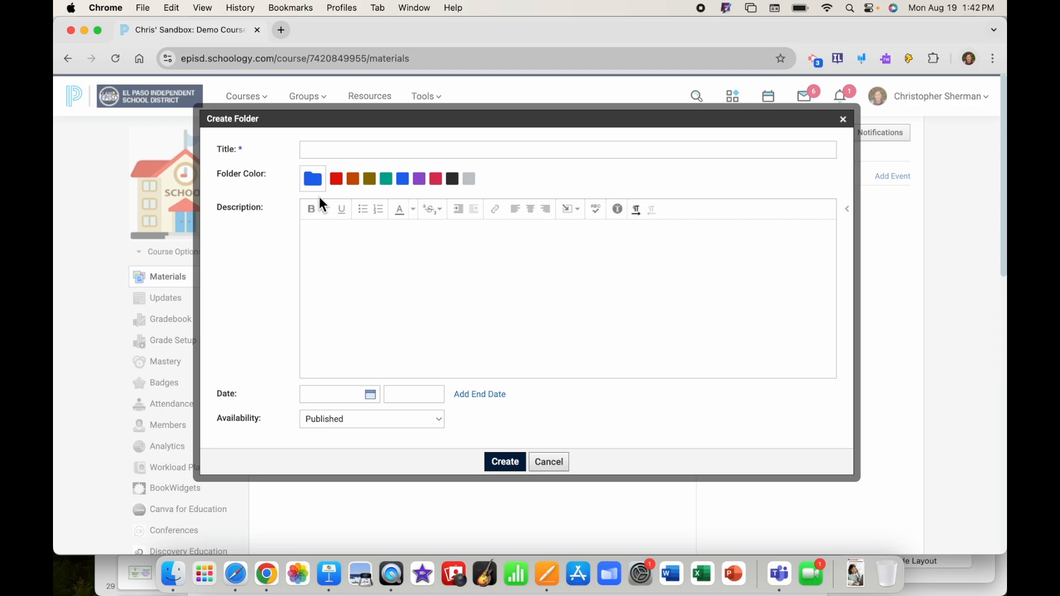
Enter 'Investigating Cell Structures and Functions' as the folder title
{"action": "left_click", "coordinate": [334, 152]}
{"action": "type", "text": "Investigating Cell Structures and Functions"}
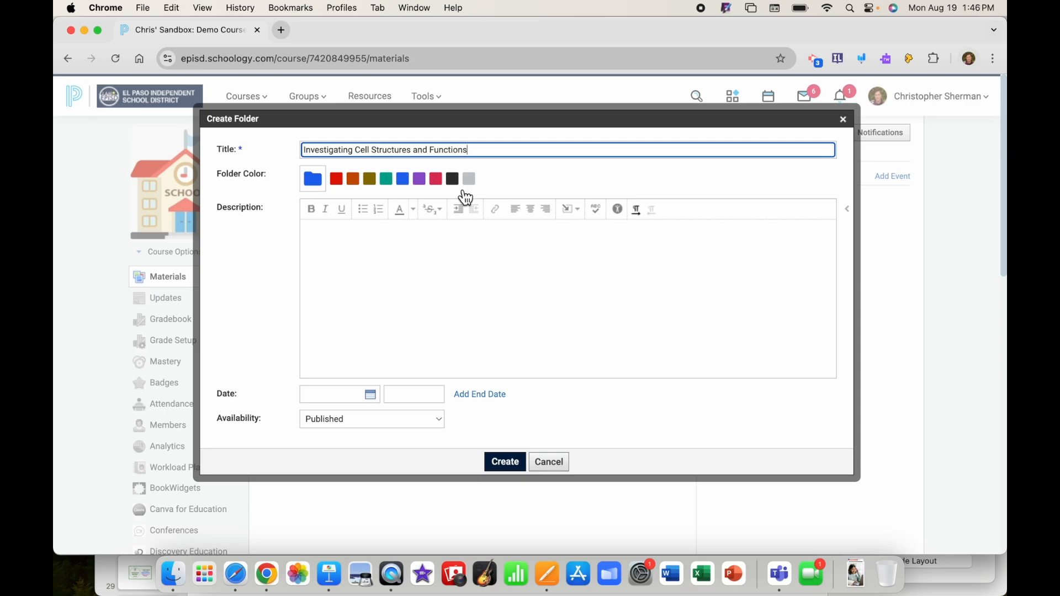
Insert Cell.png from Documents > Blended Learning Academy > Organize Your Course > Images into the description
{"action": "left_click", "coordinate": [574, 220]}
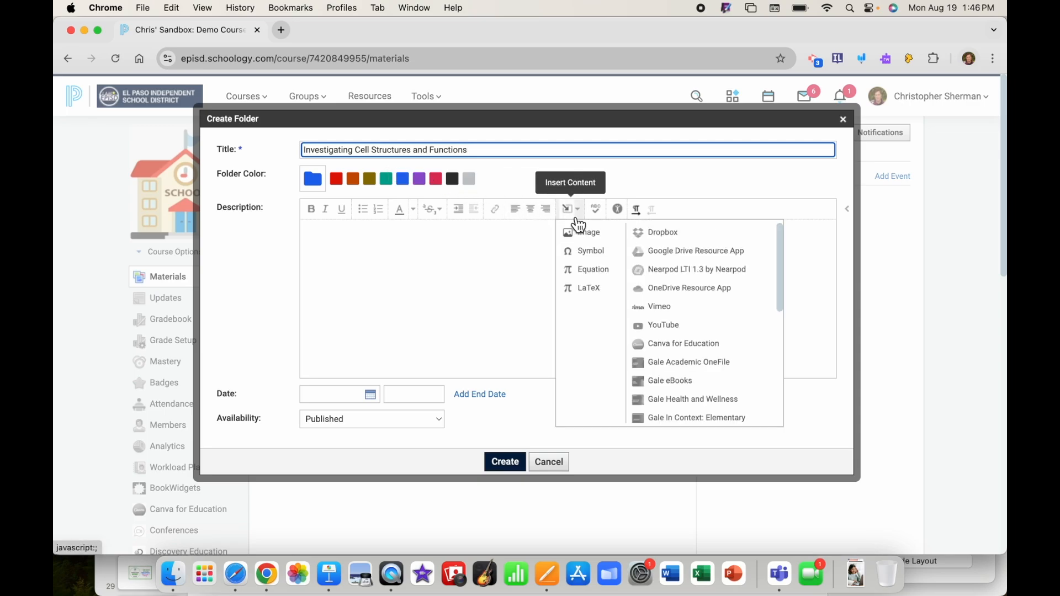
{"action": "left_click", "coordinate": [588, 234]}
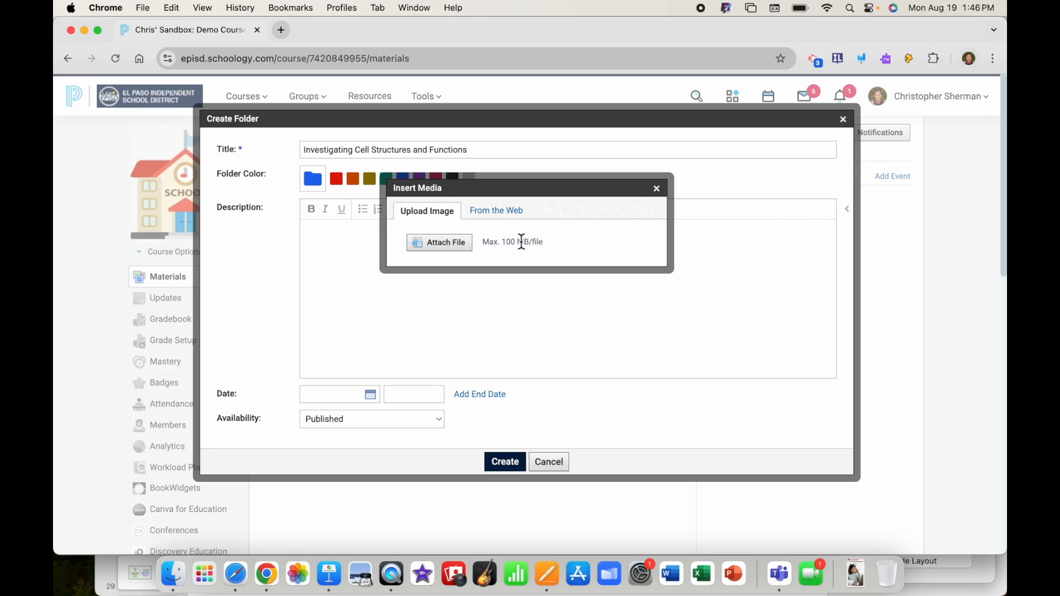
{"action": "left_click", "coordinate": [448, 247]}
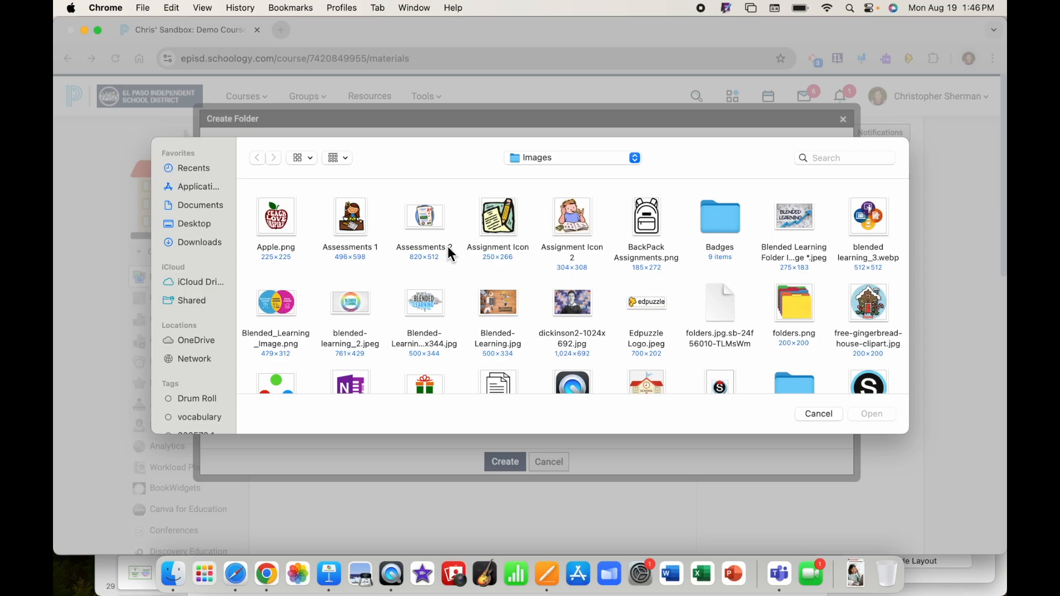
{"action": "left_click", "coordinate": [193, 208]}
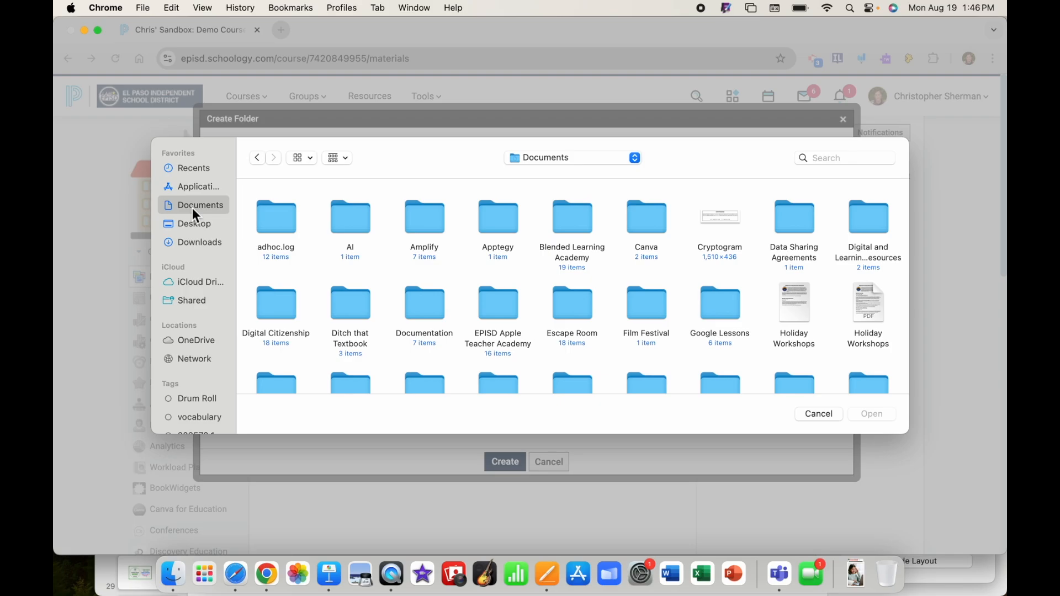
{"action": "double_click", "coordinate": [577, 226]}
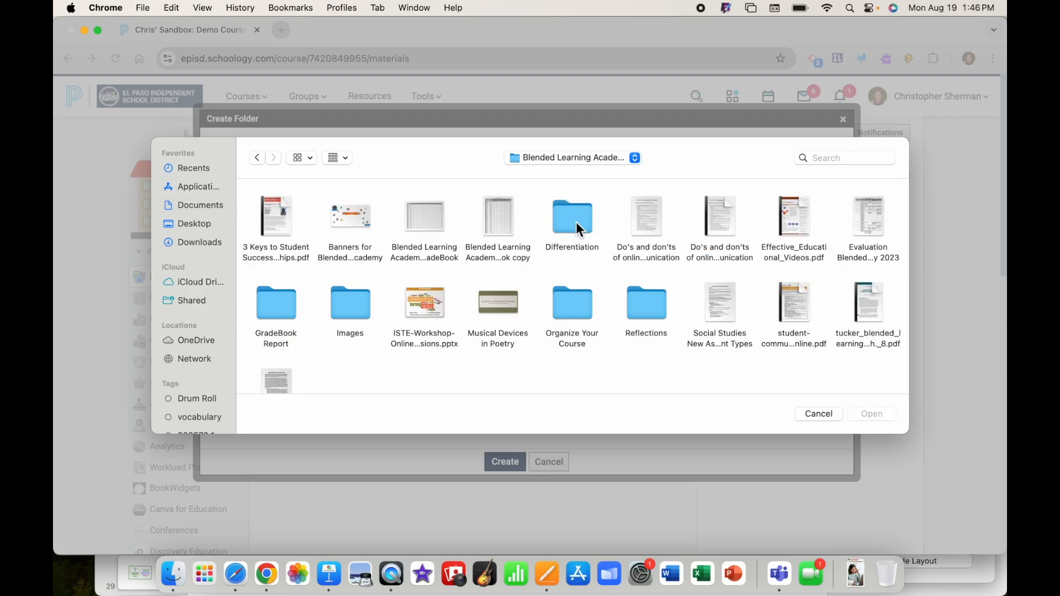
{"action": "double_click", "coordinate": [573, 309]}
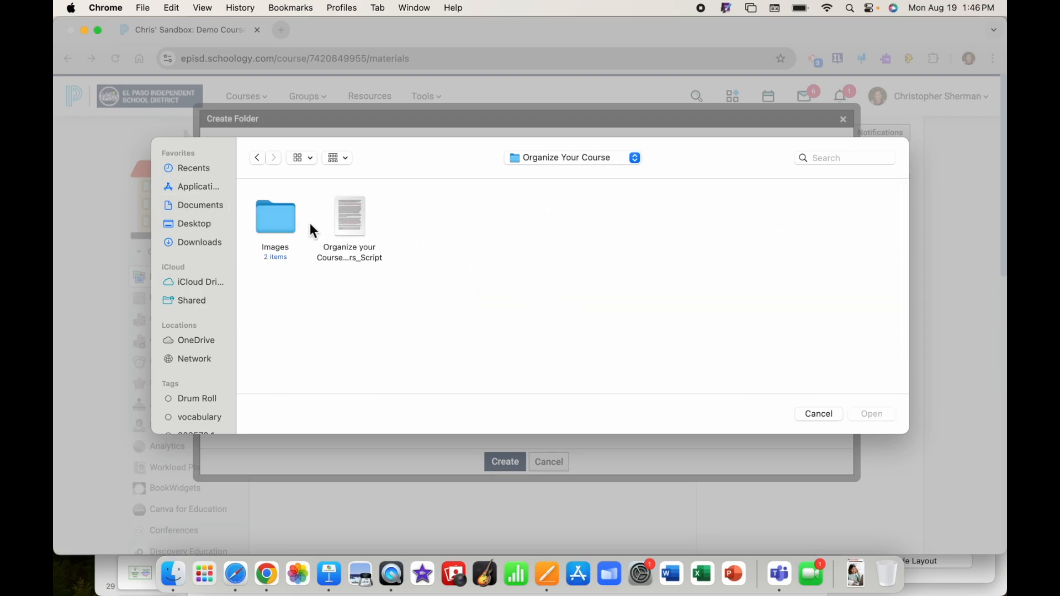
{"action": "double_click", "coordinate": [275, 222]}
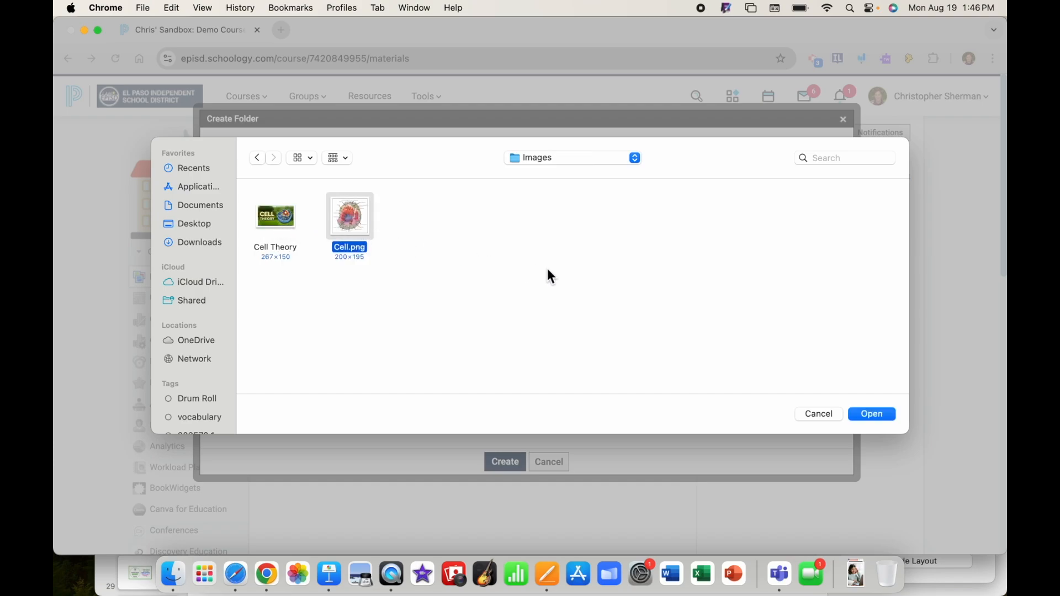
{"action": "left_click", "coordinate": [871, 414]}
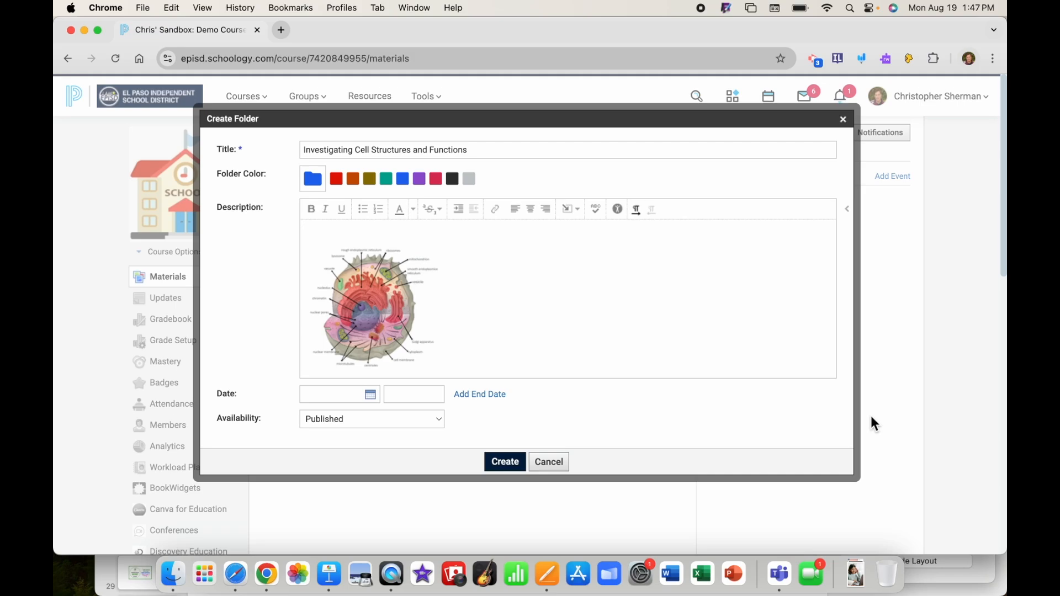
Drag the cell diagram's corner handle inward to shrink the image
{"action": "left_click", "coordinate": [374, 315]}
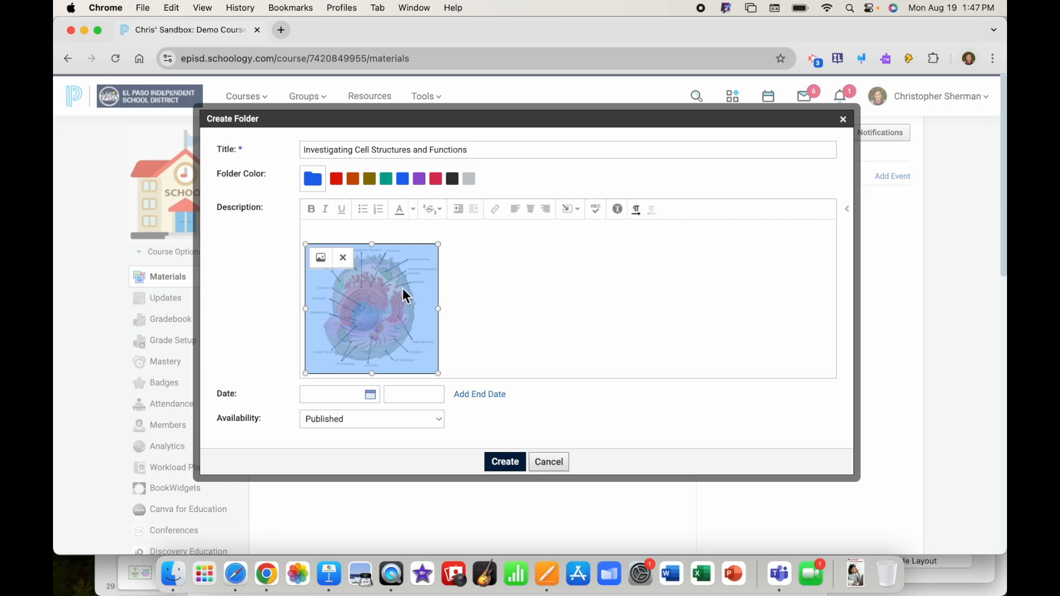
{"action": "left_click_drag", "start_coordinate": [441, 243], "coordinate": [381, 294]}
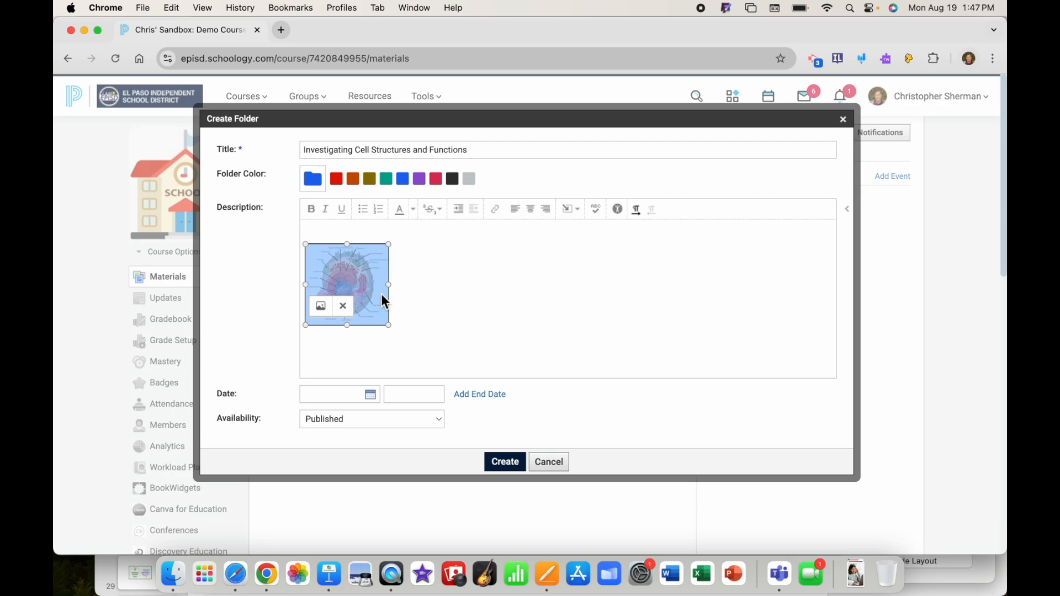
{"action": "left_click", "coordinate": [381, 293]}
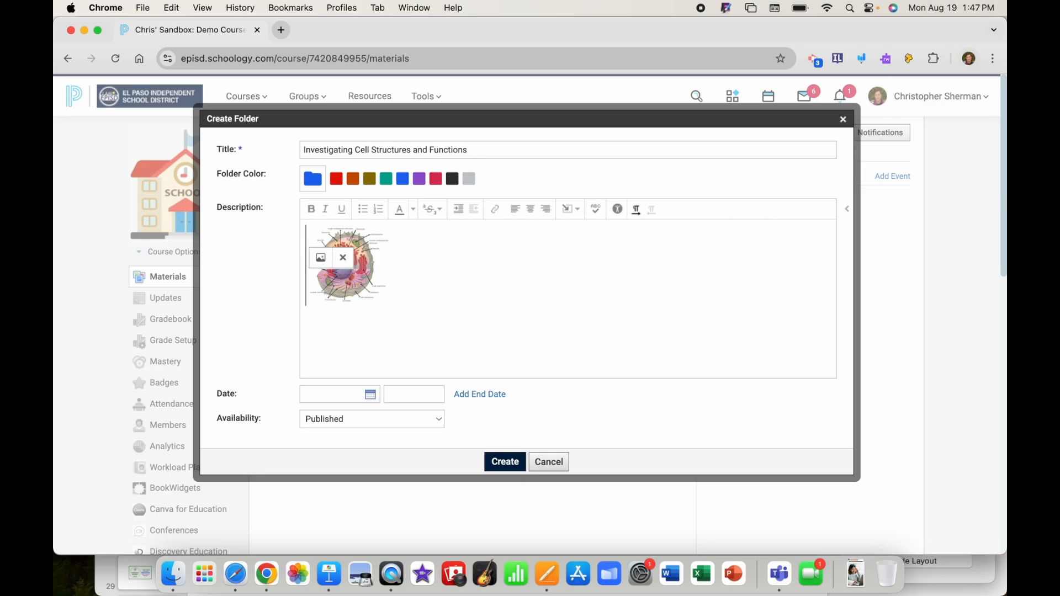
Left-align the cell image and give it 10 px horizontal space in its image properties
{"action": "left_click", "coordinate": [346, 282]}
{"action": "left_click", "coordinate": [323, 240]}
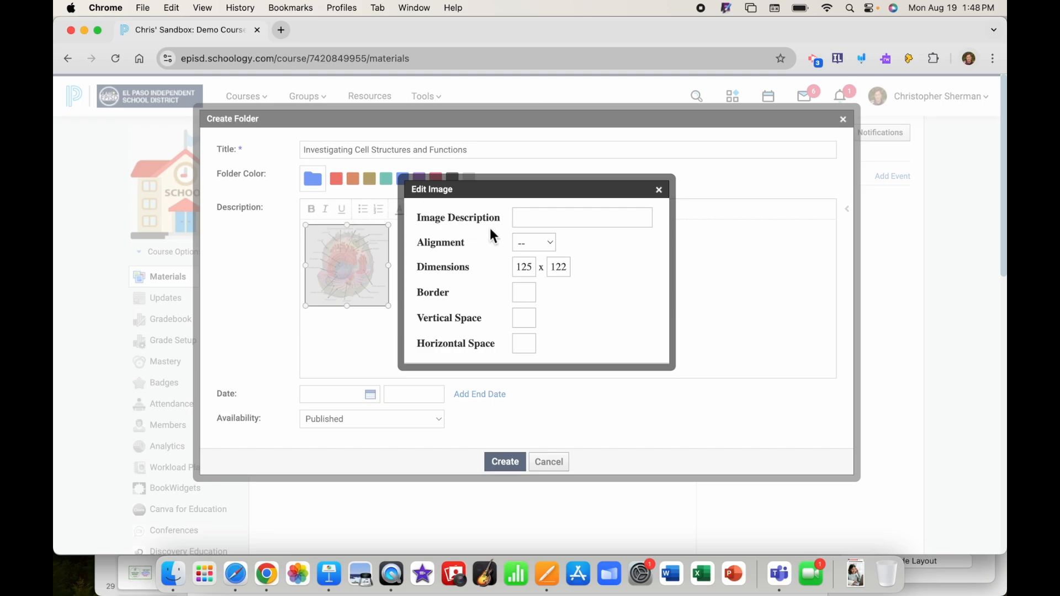
{"action": "left_click", "coordinate": [549, 246]}
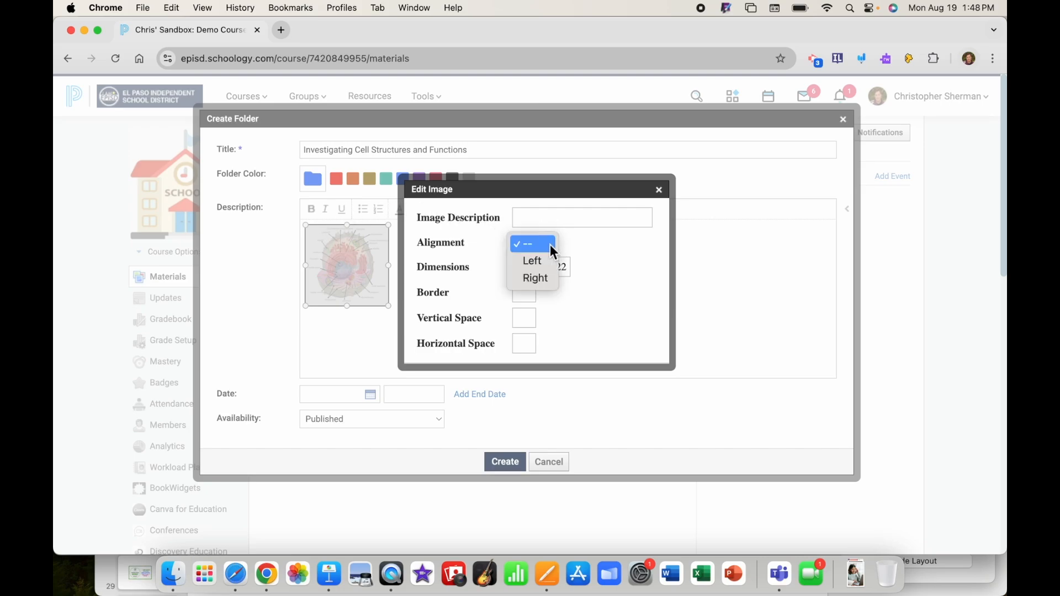
{"action": "left_click", "coordinate": [543, 264]}
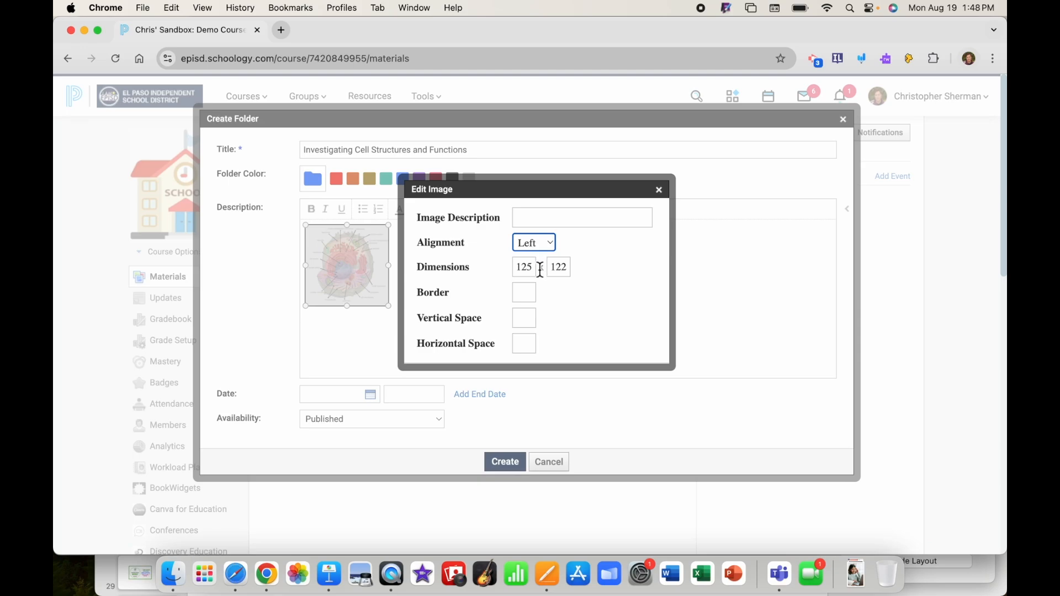
{"action": "left_click", "coordinate": [521, 349]}
{"action": "type", "text": "10"}
{"action": "scroll", "coordinate": [521, 351], "scroll_direction": "down", "scroll_amount": 1}
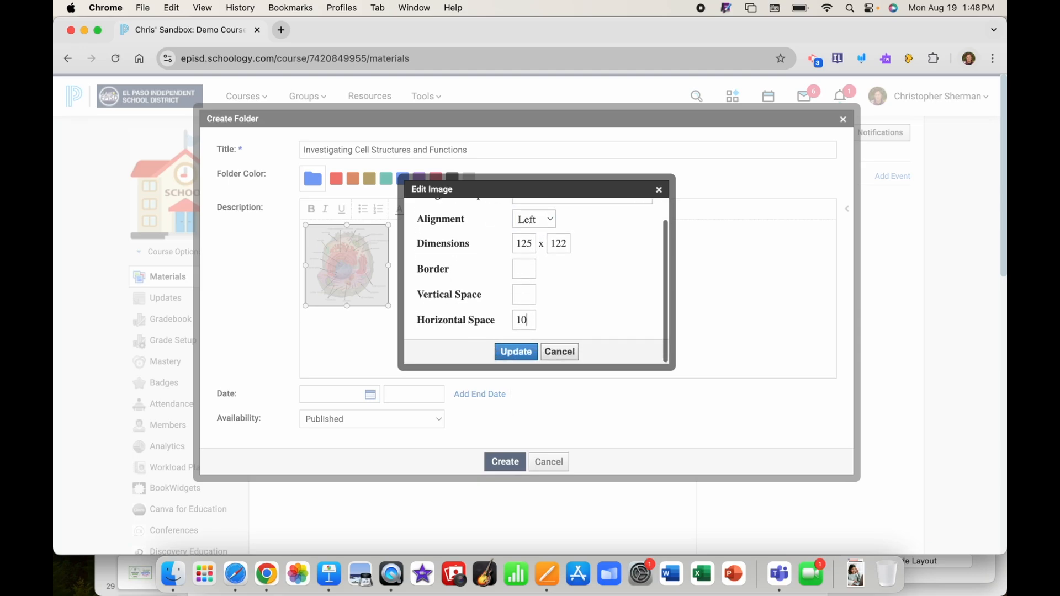
{"action": "left_click", "coordinate": [516, 353]}
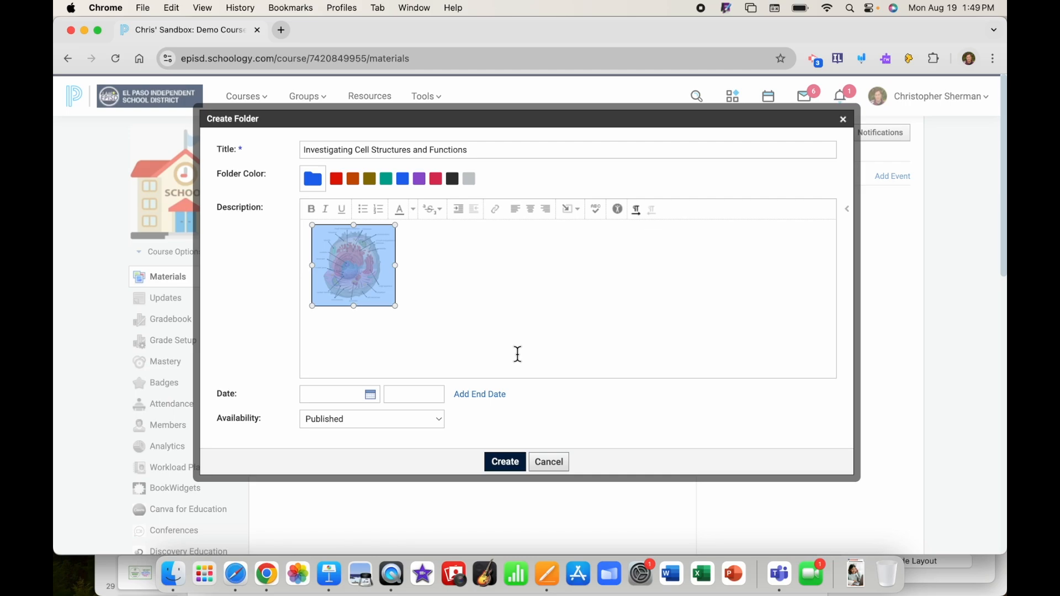
Write 'Cells are the basic structures of all living things…' beside the image, moved down one line
{"action": "left_click", "coordinate": [372, 265]}
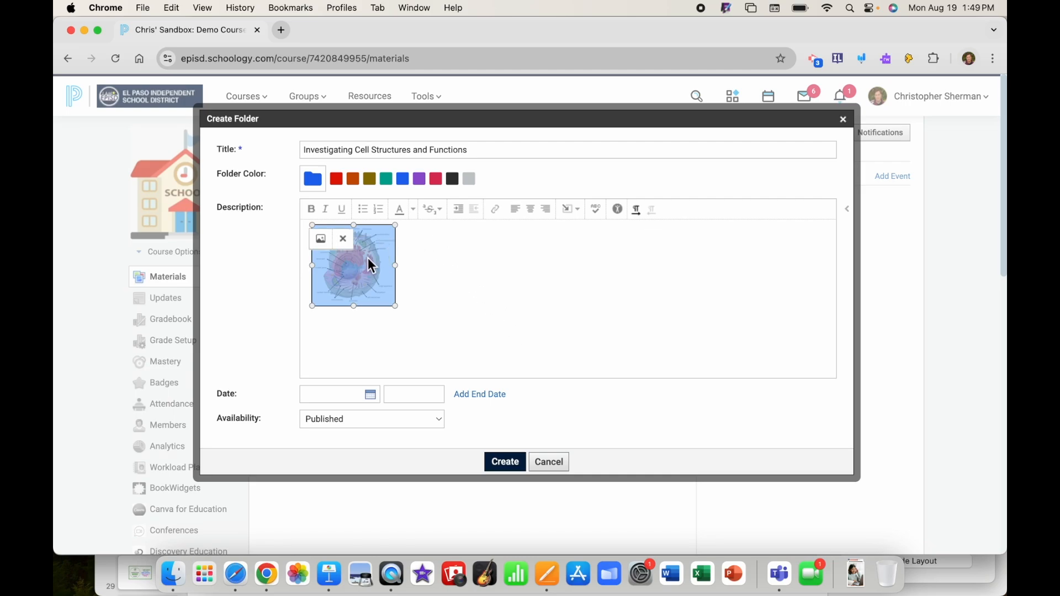
{"action": "key", "text": "Right"}
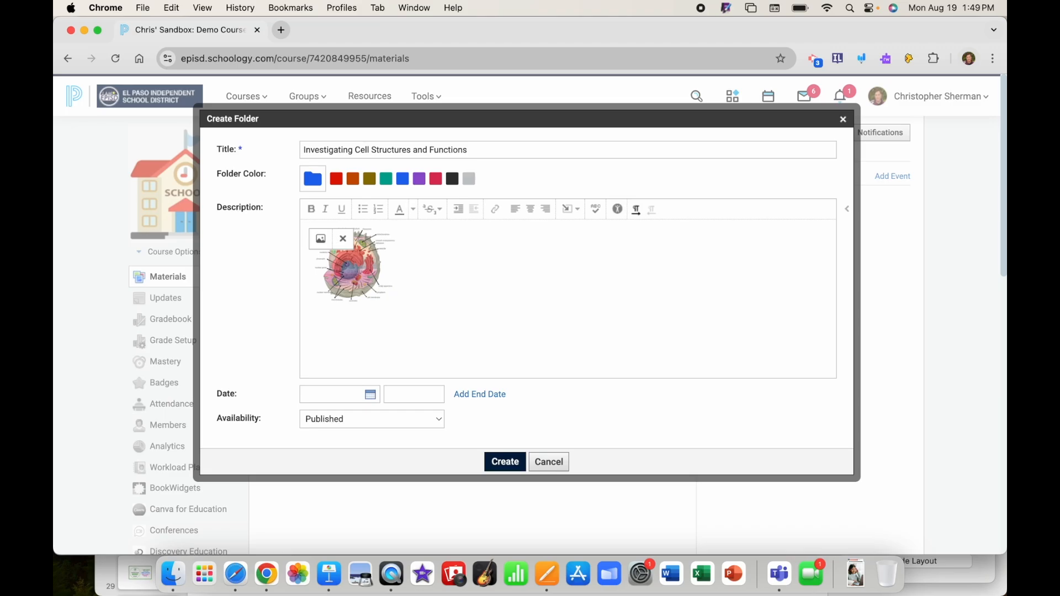
{"action": "type", "text": "Cells"}
{"action": "type", "text": "are the basic structues of all living things with specialized parts that perform specific functions."}
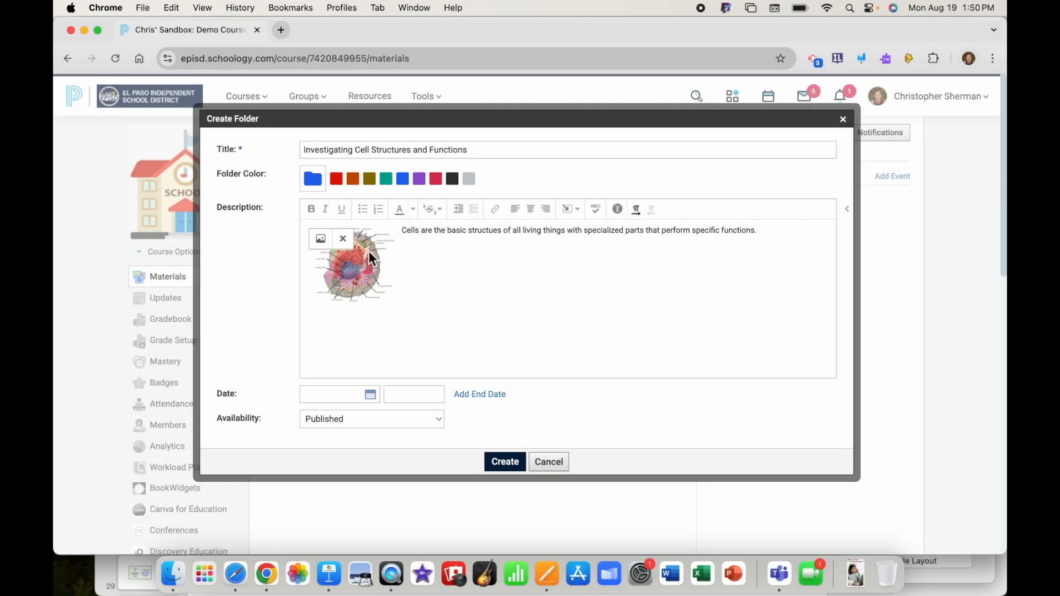
{"action": "left_click", "coordinate": [403, 231]}
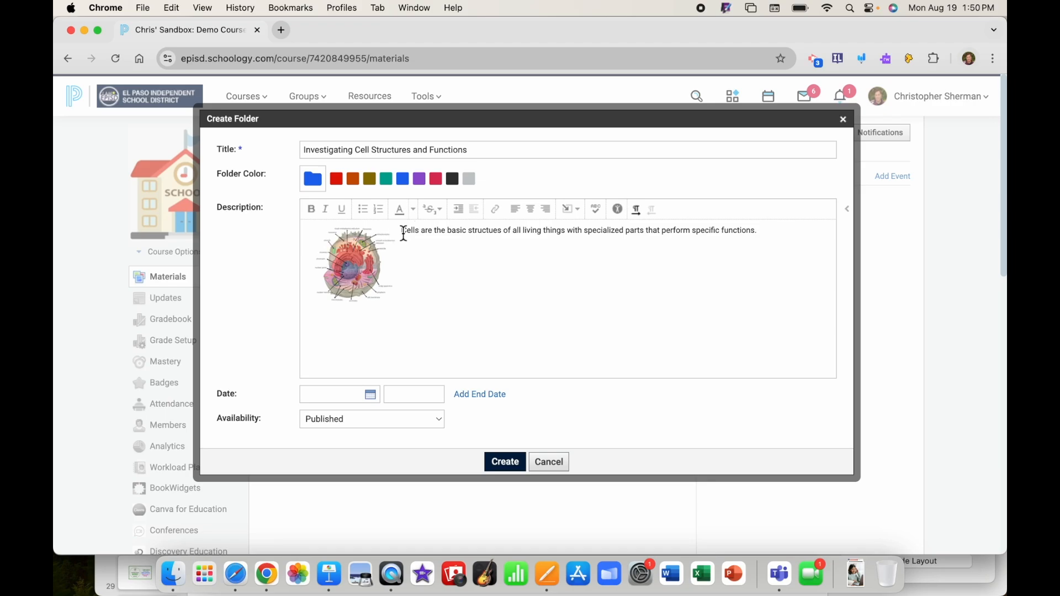
{"action": "key", "text": "Return"}
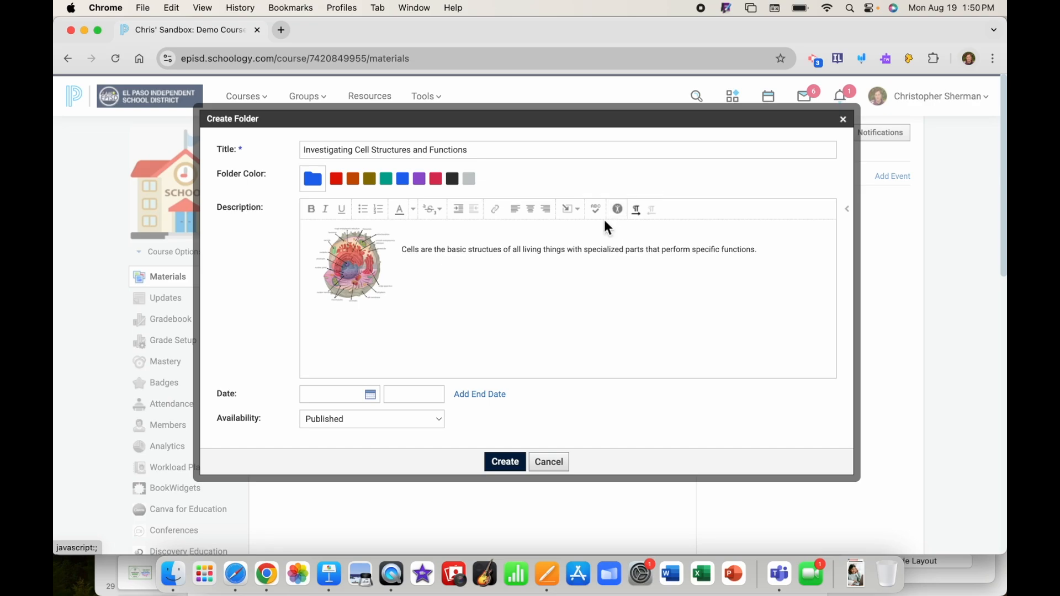
Set the folder start date to August 12 and add an End Date field
{"action": "left_click", "coordinate": [375, 403]}
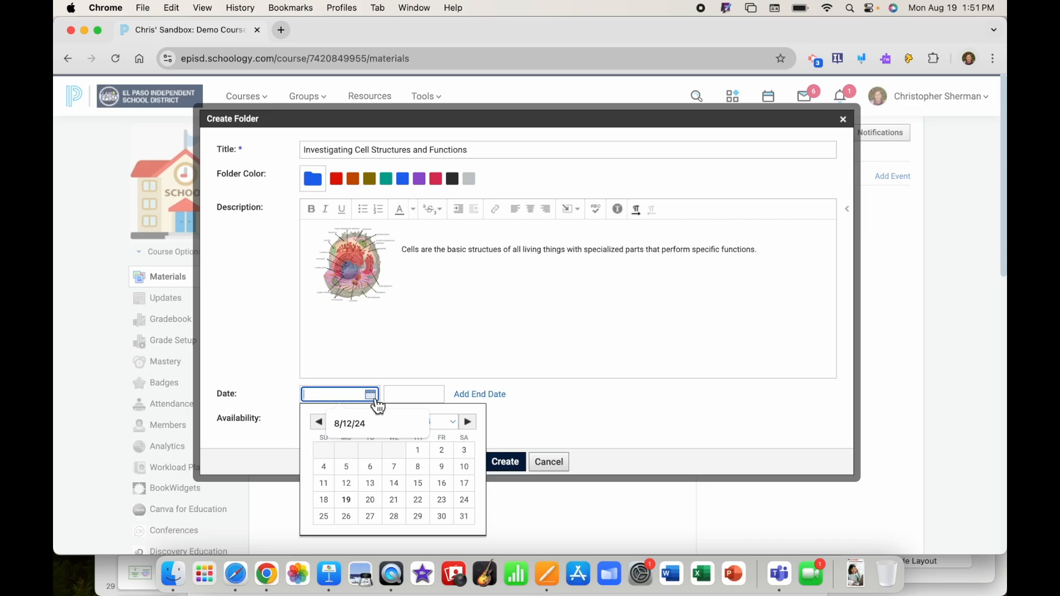
{"action": "left_click", "coordinate": [350, 489]}
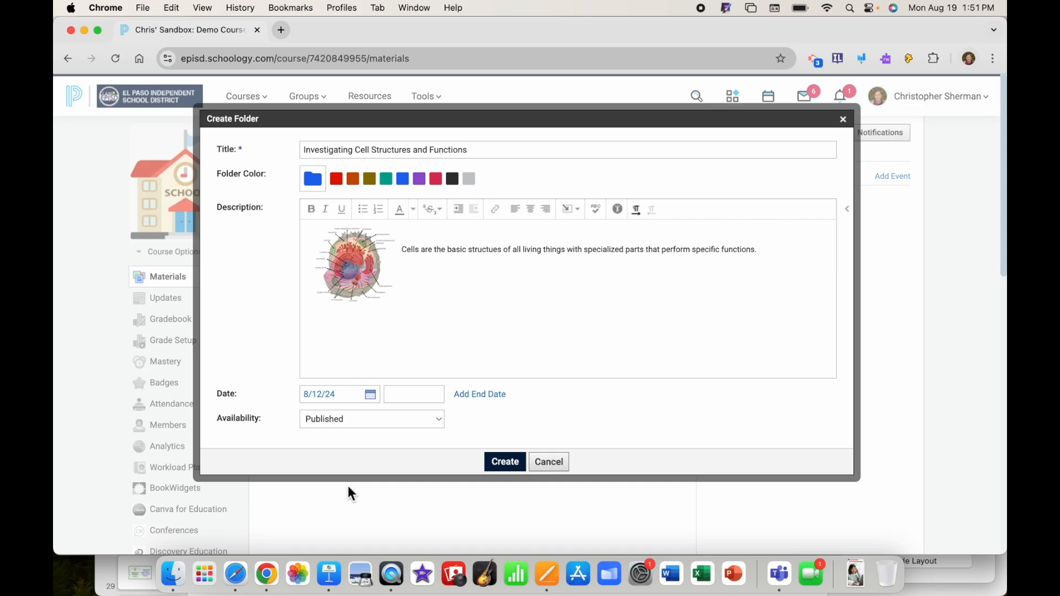
{"action": "left_click", "coordinate": [472, 398]}
Pick September 16 in the End Date calendar, making the end date 9/16/24
{"action": "left_click", "coordinate": [370, 420]}
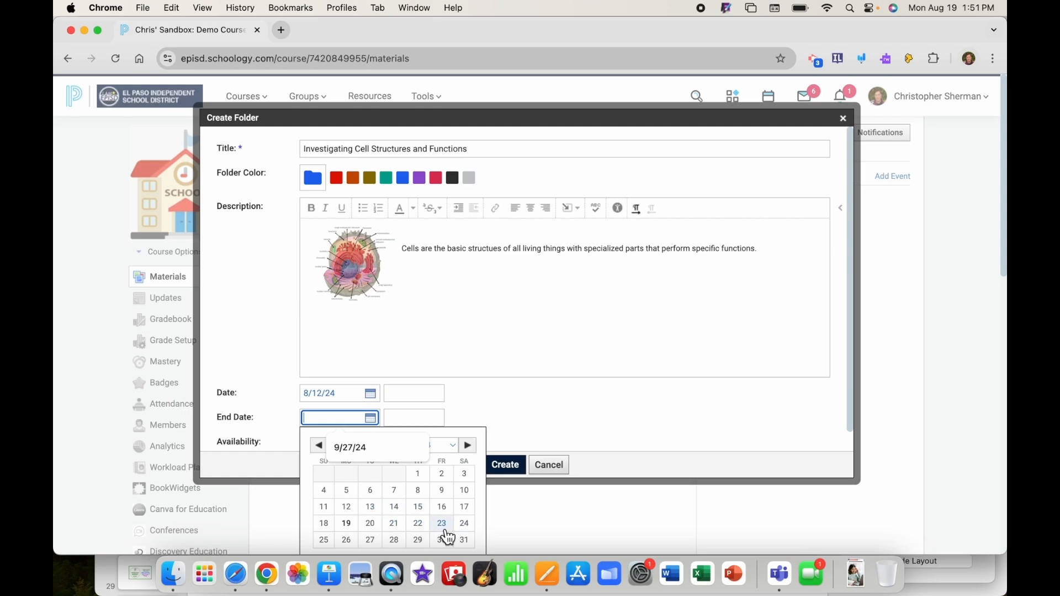
{"action": "left_click", "coordinate": [451, 448]}
{"action": "left_click", "coordinate": [404, 449]}
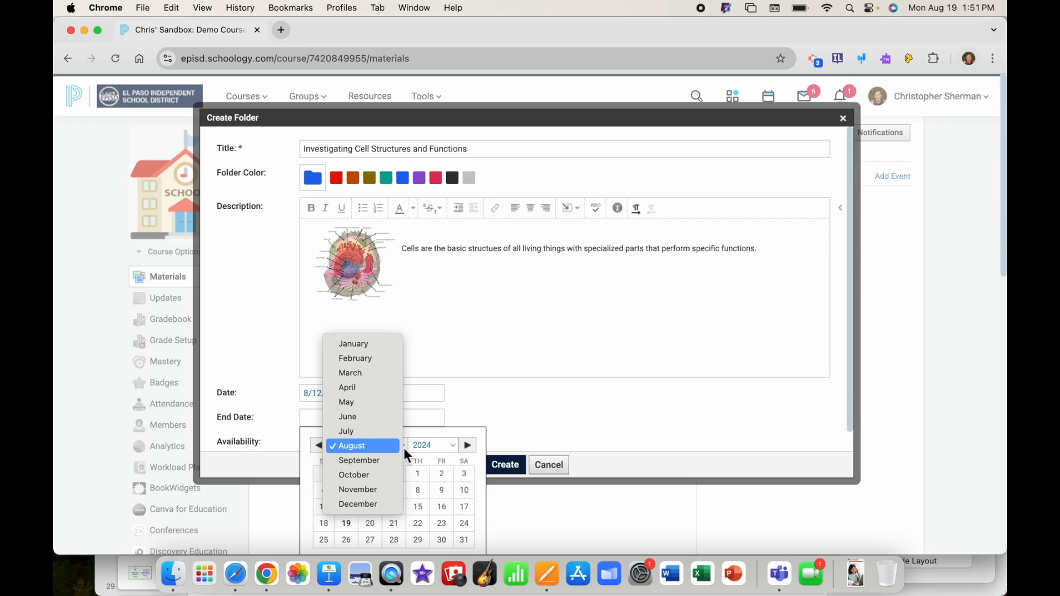
{"action": "left_click", "coordinate": [383, 463]}
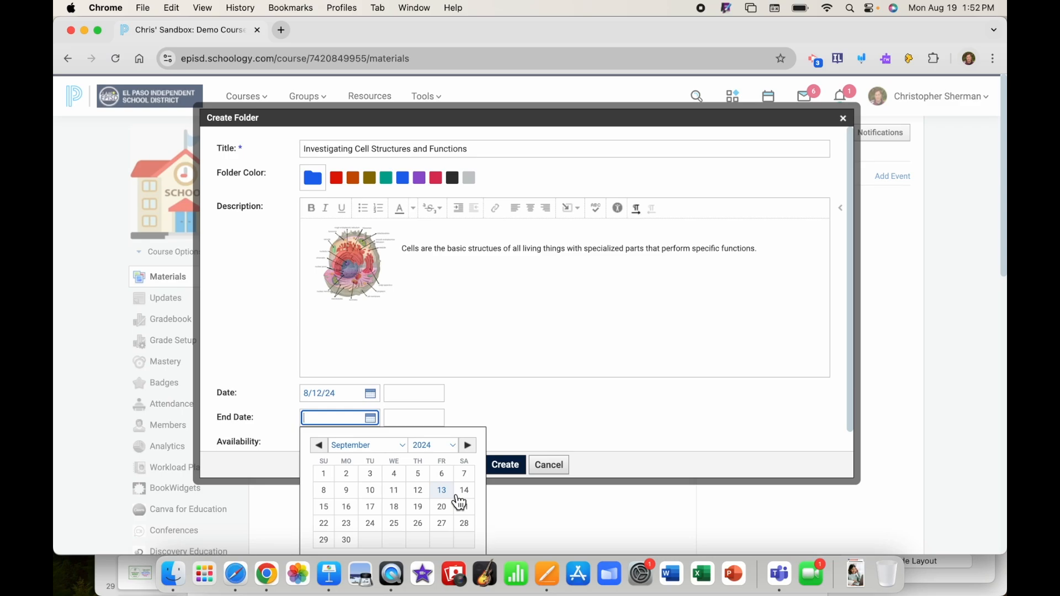
{"action": "left_click", "coordinate": [346, 507]}
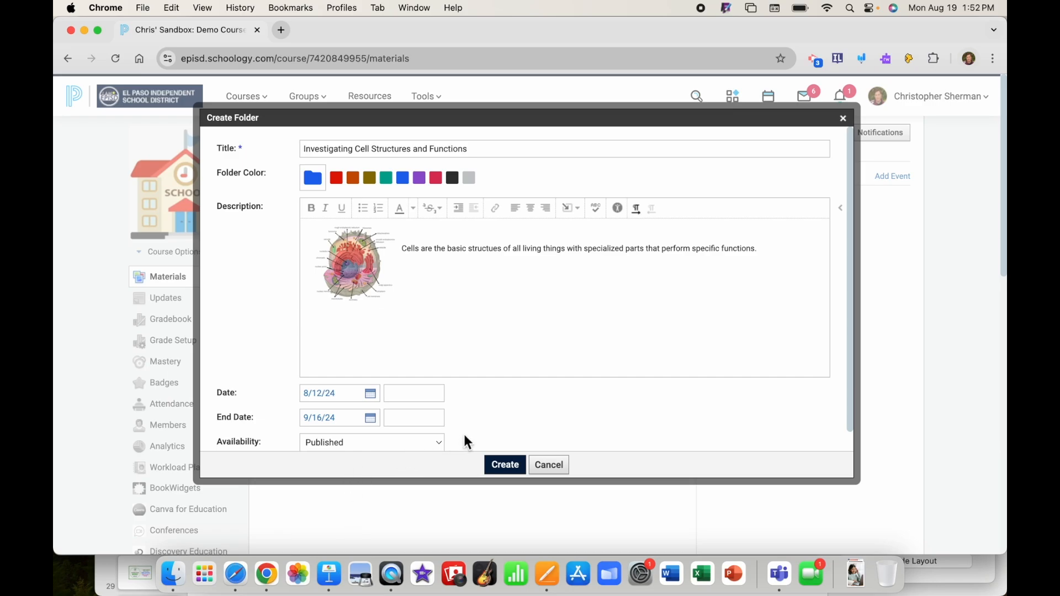
Leave availability as Published and create the folder
{"action": "scroll", "coordinate": [464, 436], "scroll_direction": "down", "scroll_amount": 1}
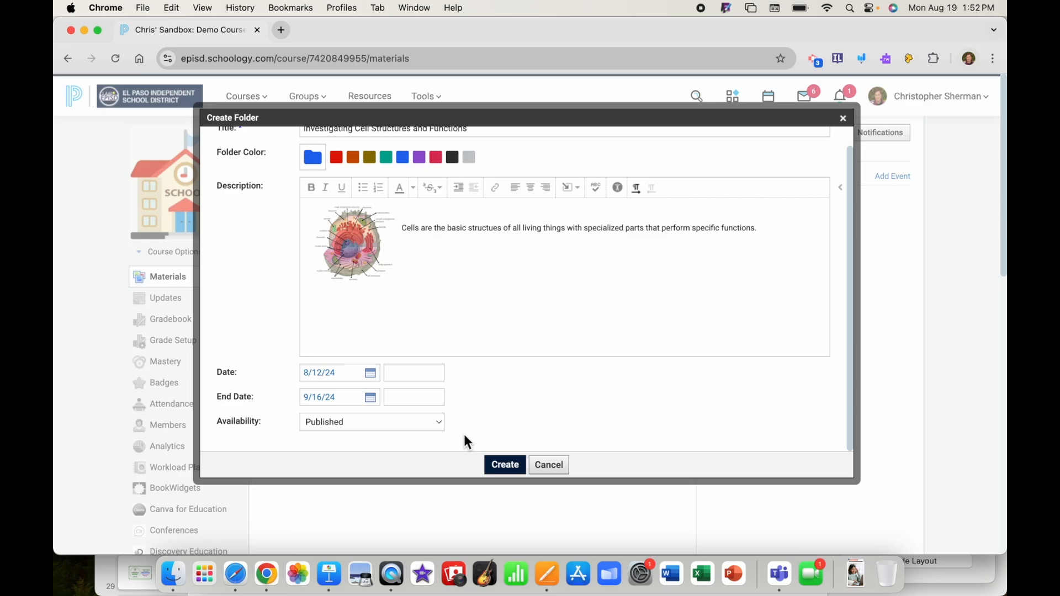
{"action": "left_click", "coordinate": [439, 425]}
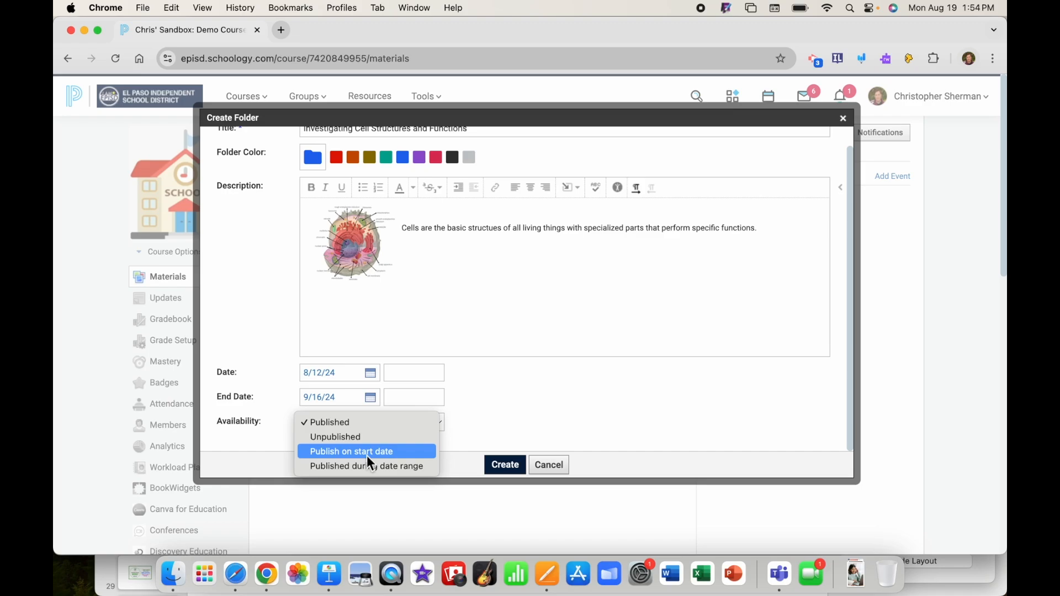
{"action": "left_click", "coordinate": [344, 425]}
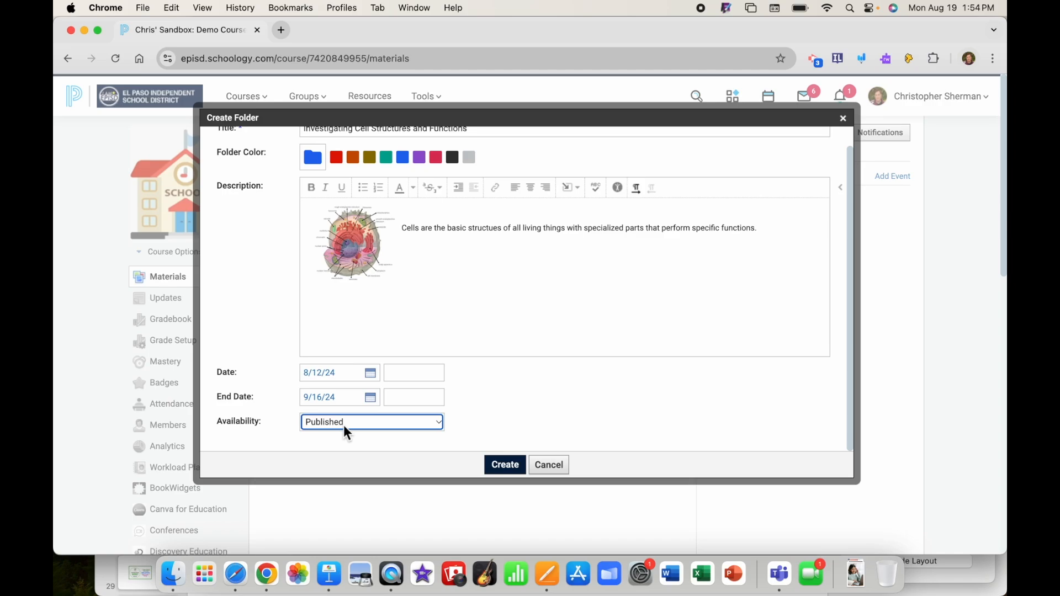
{"action": "left_click", "coordinate": [508, 467]}
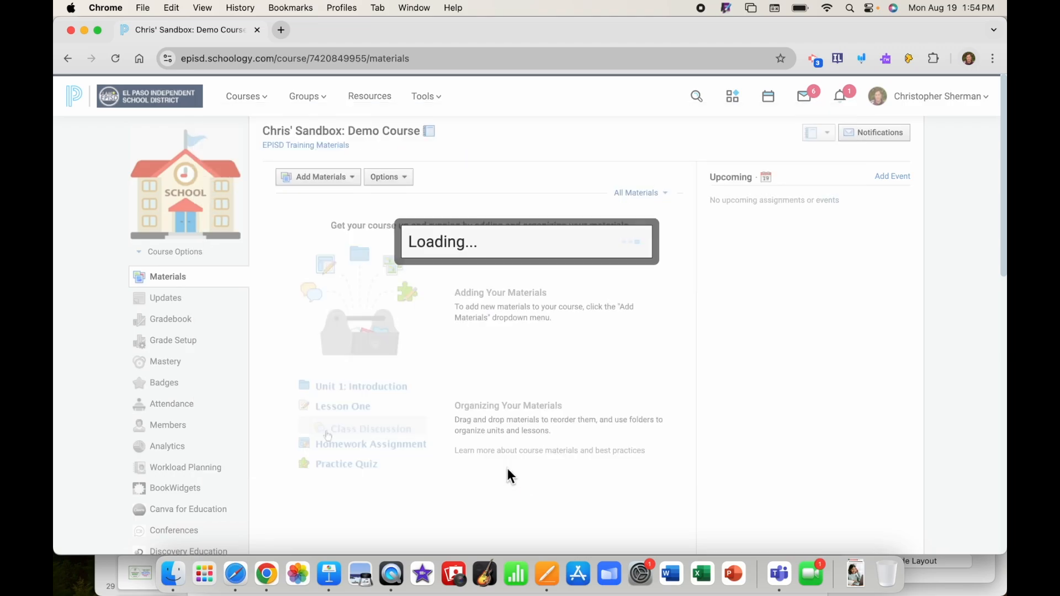